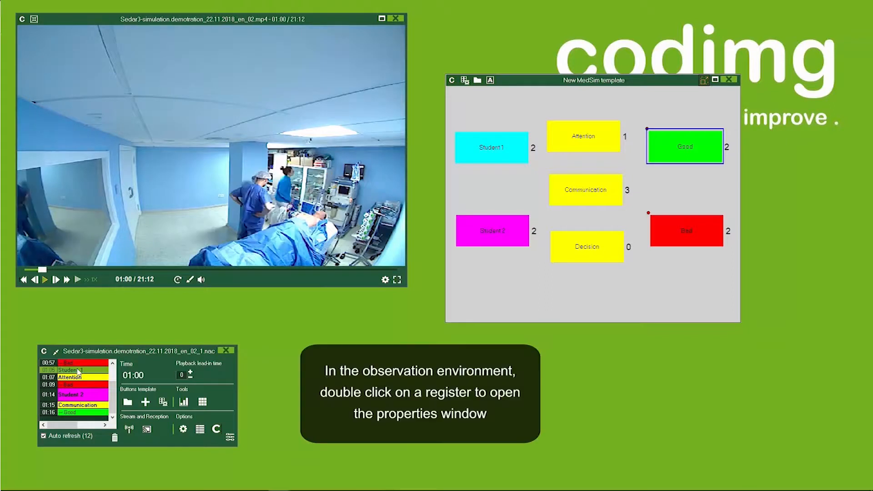
Step: Add the text note "To check with the Doctor" to the second Student 1 register and close its properties
double_click(78, 372)
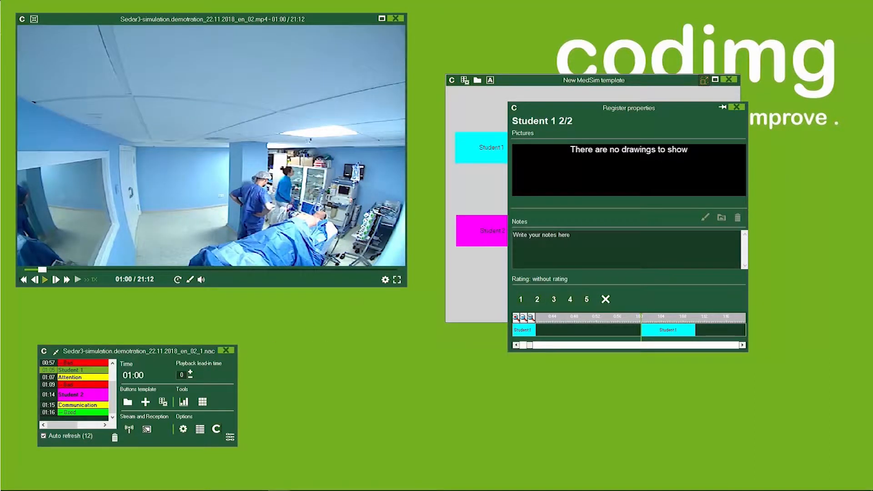
left_click(574, 236)
left_click_drag(574, 237, 505, 238)
key("BackSpace")
type("To chec")
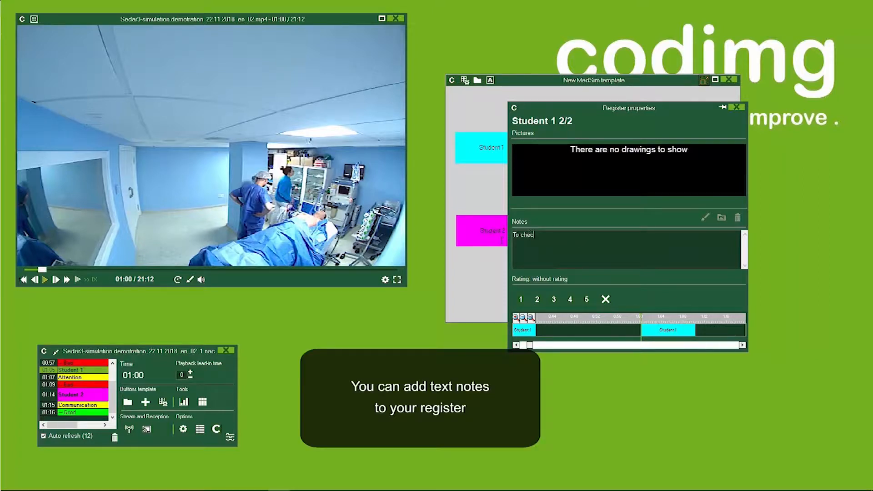
type("k with the Doctor")
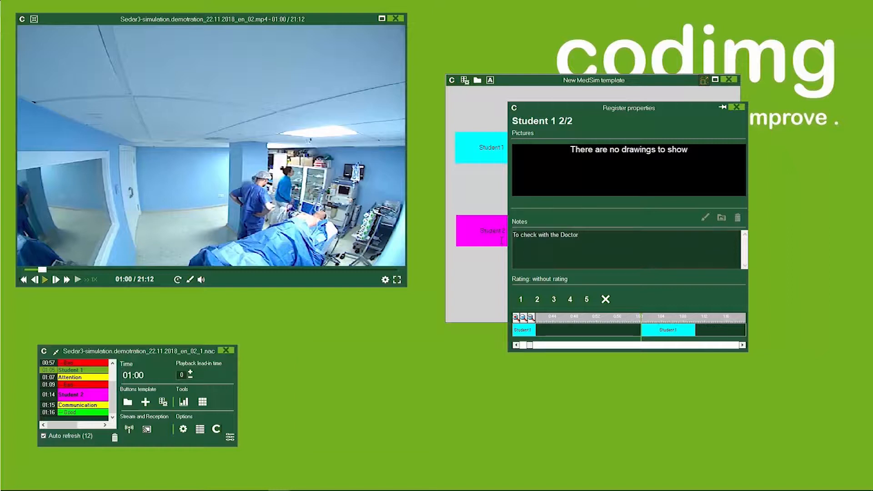
left_click(737, 108)
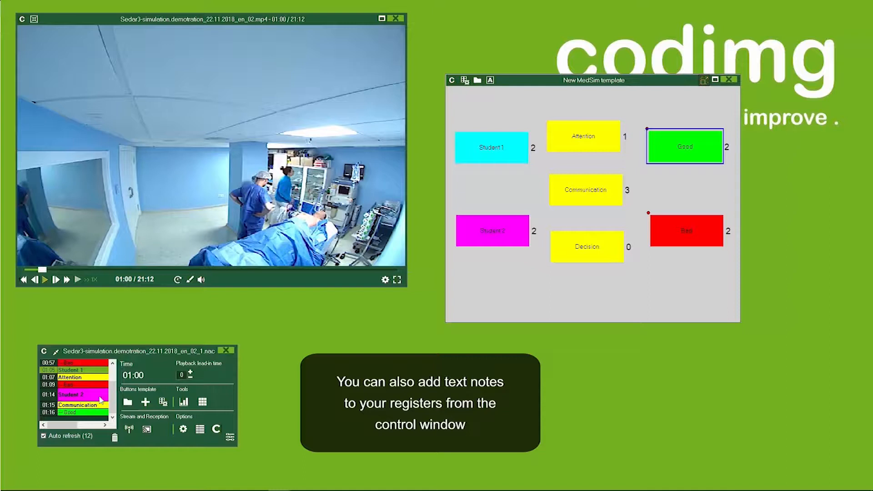
Step: Add the text note "You can also add notes here" to the 00:55 Student 2 register from the control window
scroll(80, 407, "up", 1)
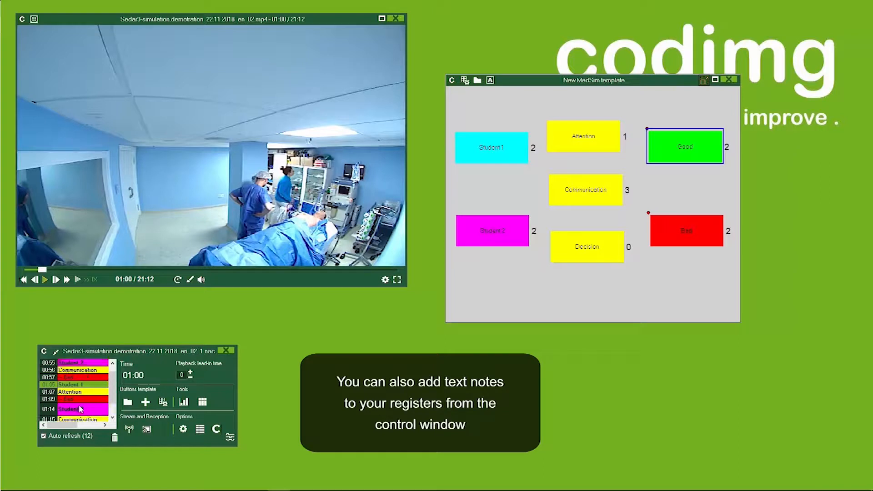
right_click(73, 364)
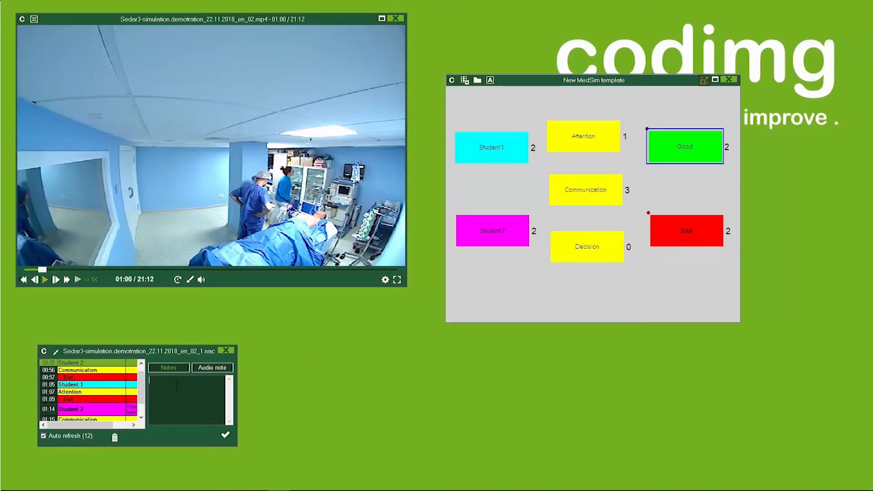
type("You can also add notes here")
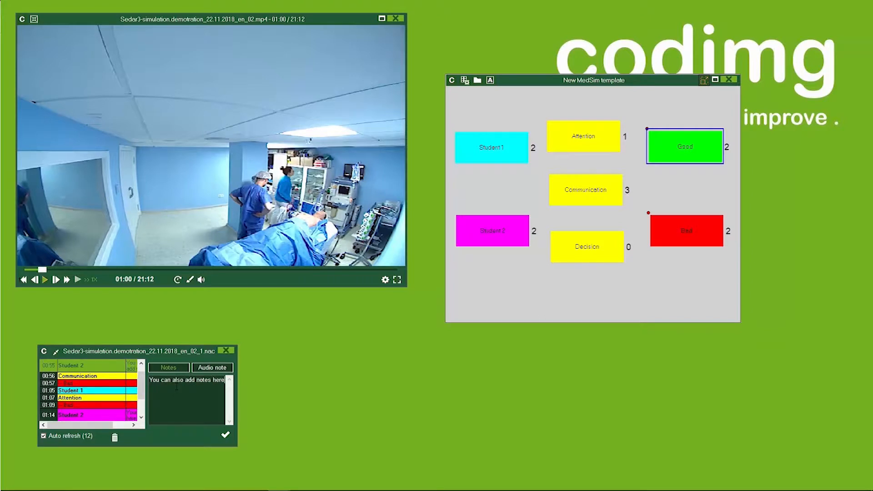
Step: Record an audio note for the same Student 2 register, save it and finish editing its notes
left_click(213, 368)
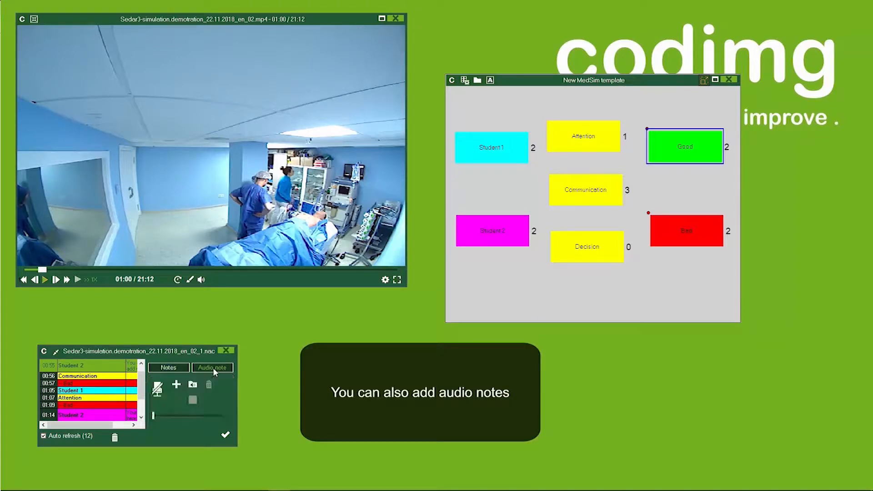
left_click(176, 385)
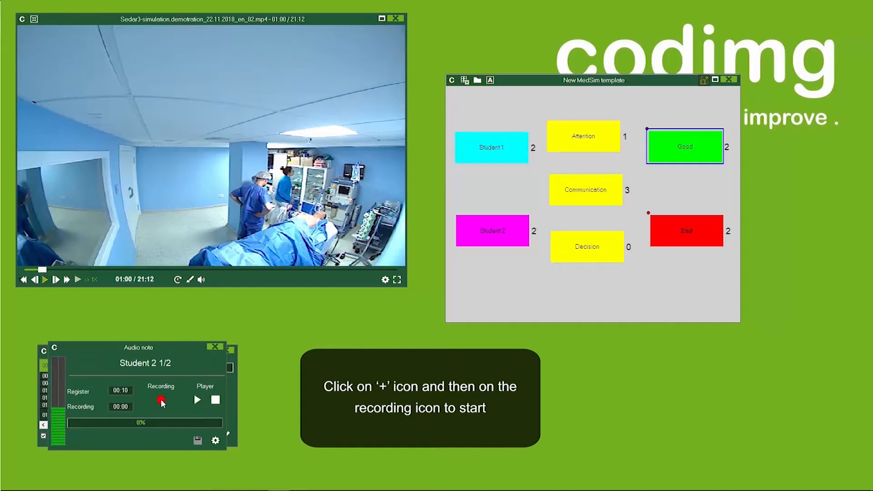
left_click(161, 400)
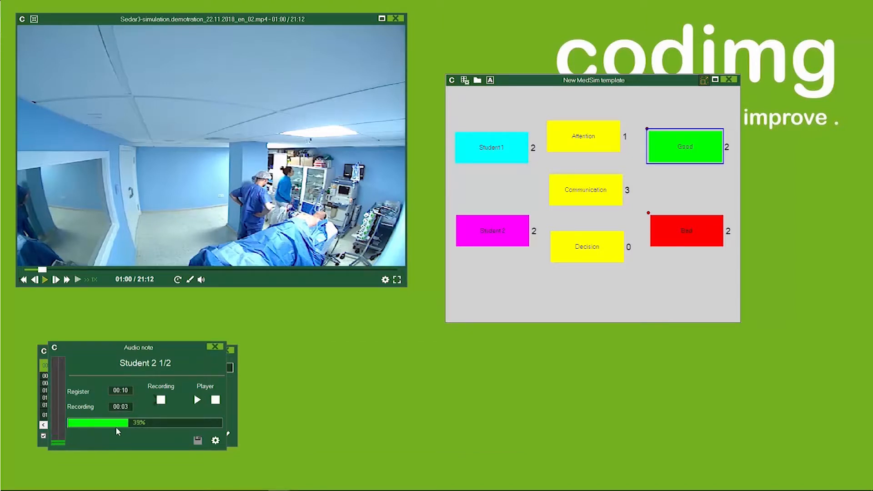
left_click(163, 402)
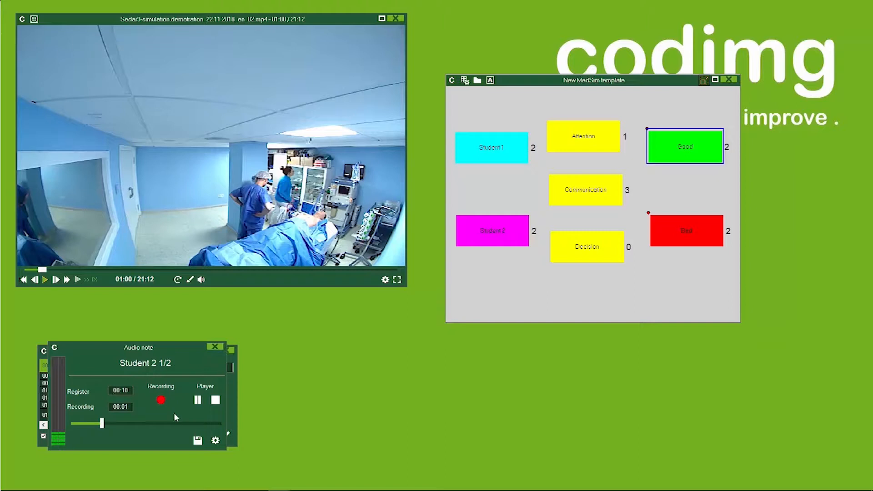
left_click(198, 441)
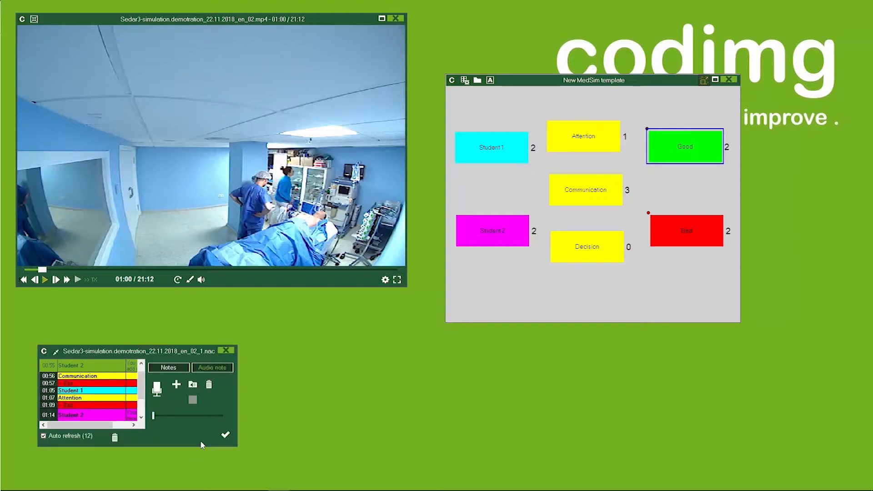
left_click(225, 438)
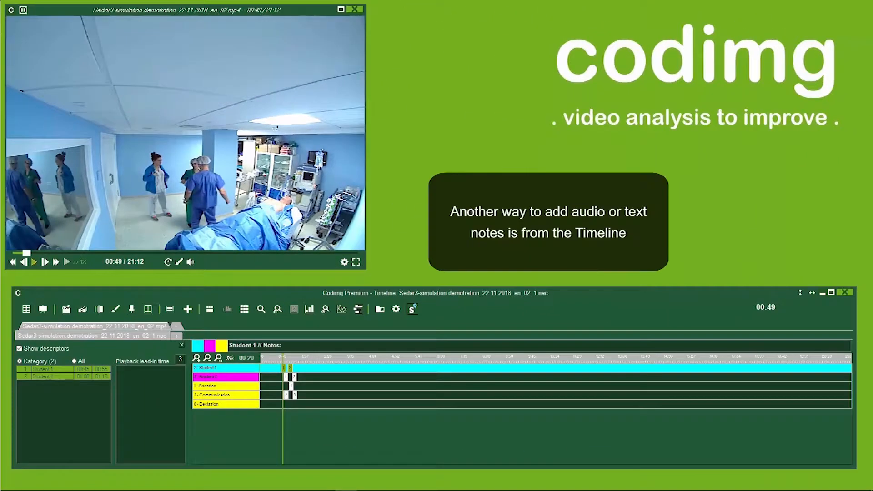
Step: In the Timeline, add the note "You can also add notes from the Timeline" to the first Student 1 register and start a new audio note
left_click(91, 376)
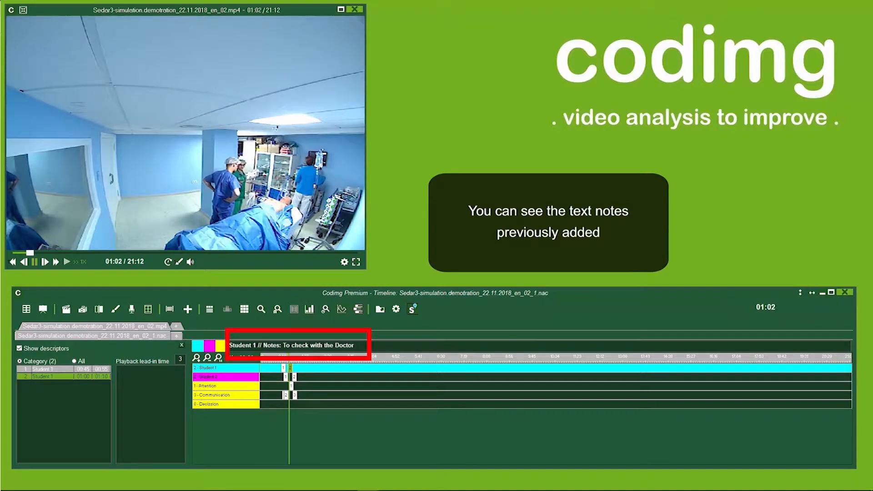
double_click(49, 370)
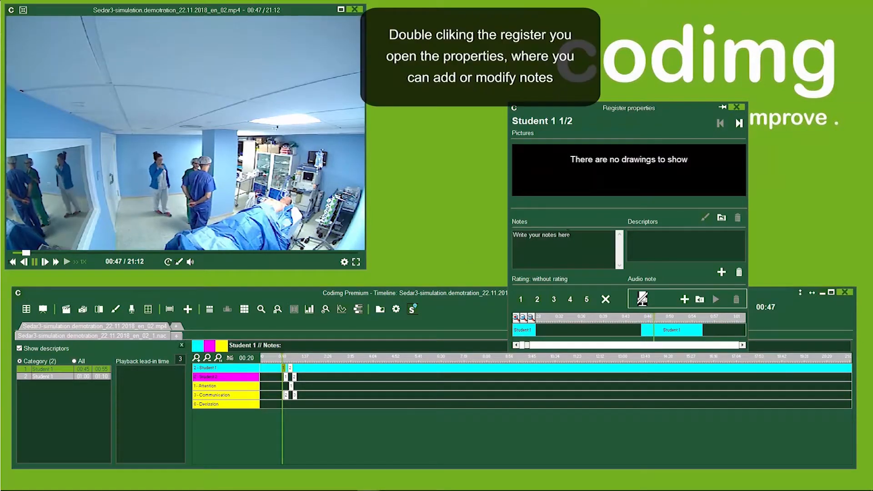
left_click(576, 237)
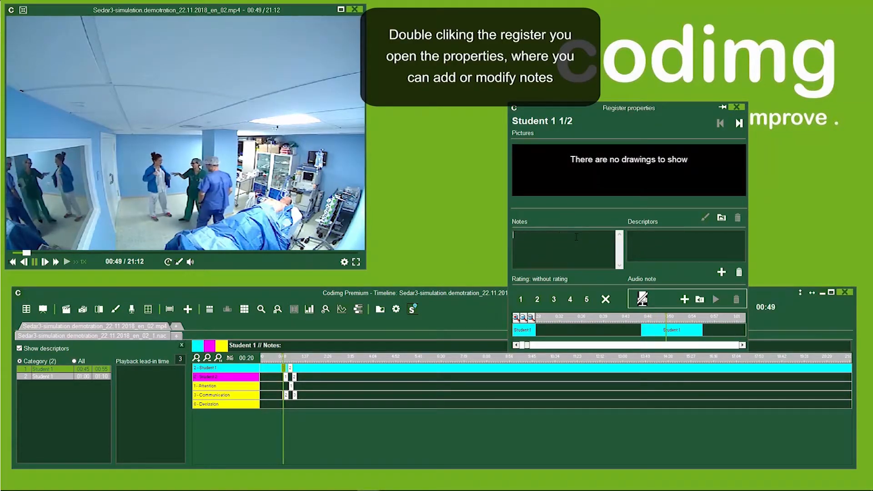
type("You can also ad")
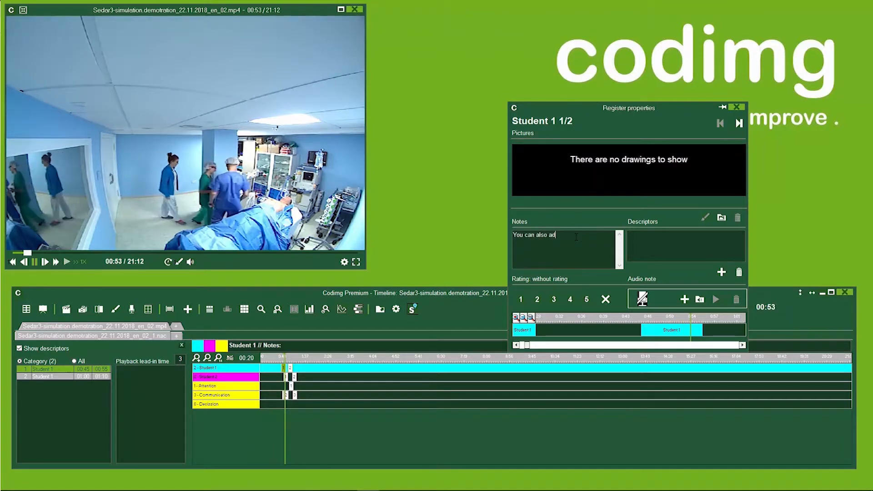
type("d notes i")
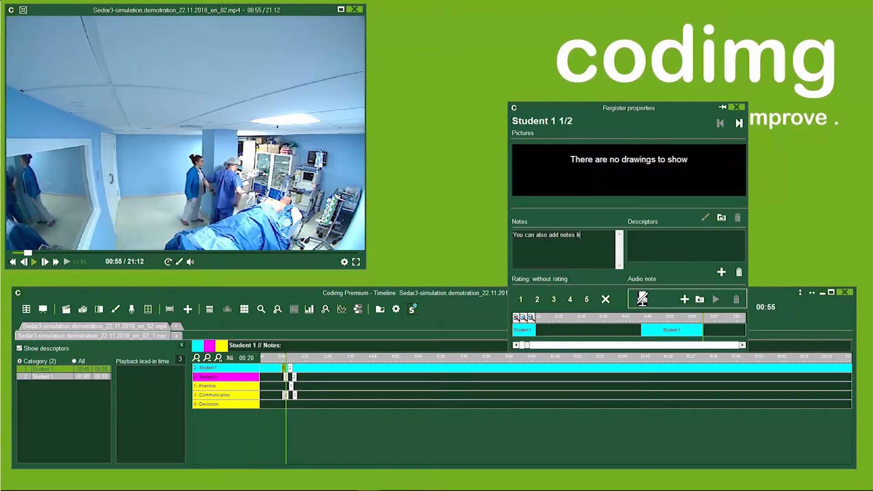
type("rom the Timeline")
left_click(684, 300)
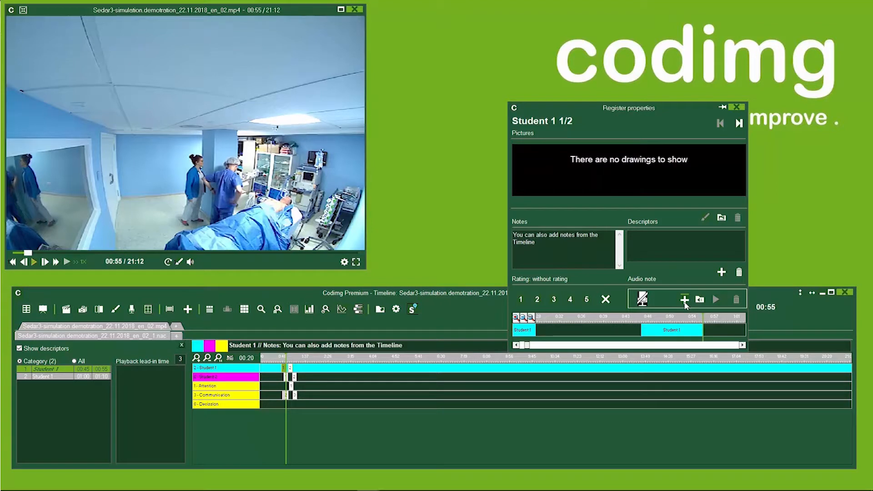
Step: Check the text notes of both Student 1 registers in the presentation's register list
left_click_drag(792, 106, 402, 28)
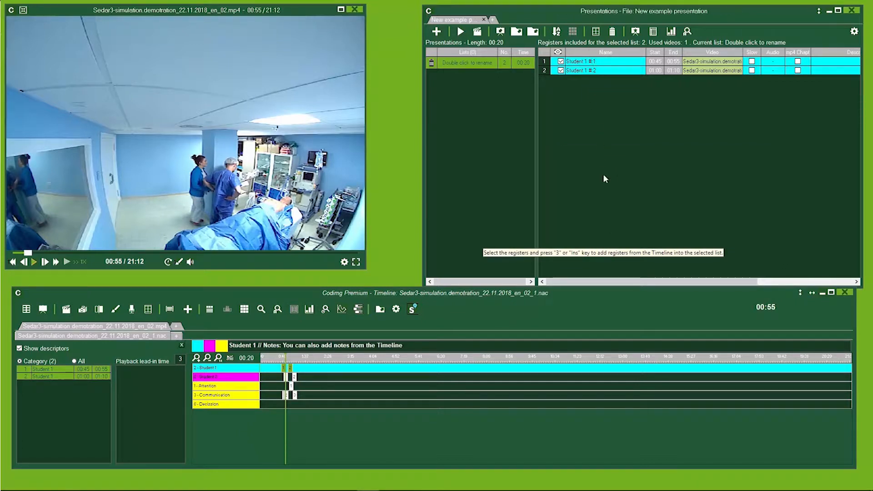
left_click_drag(666, 282, 762, 283)
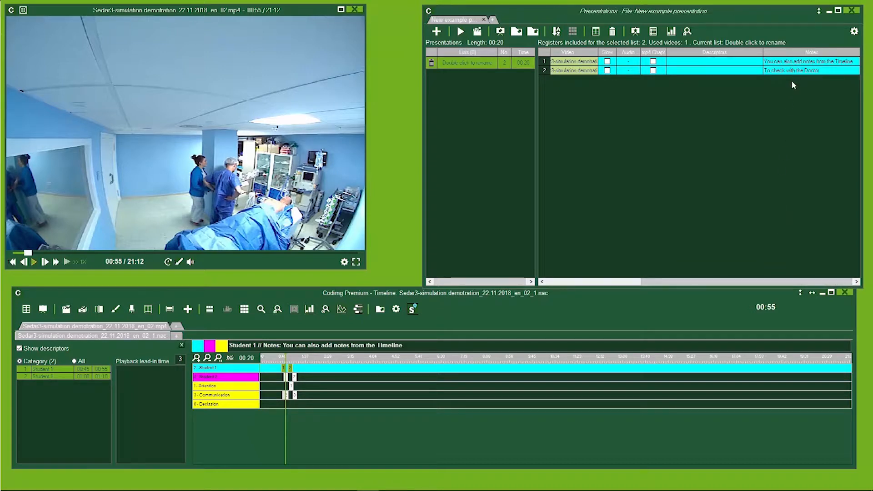
left_click_drag(731, 282, 632, 288)
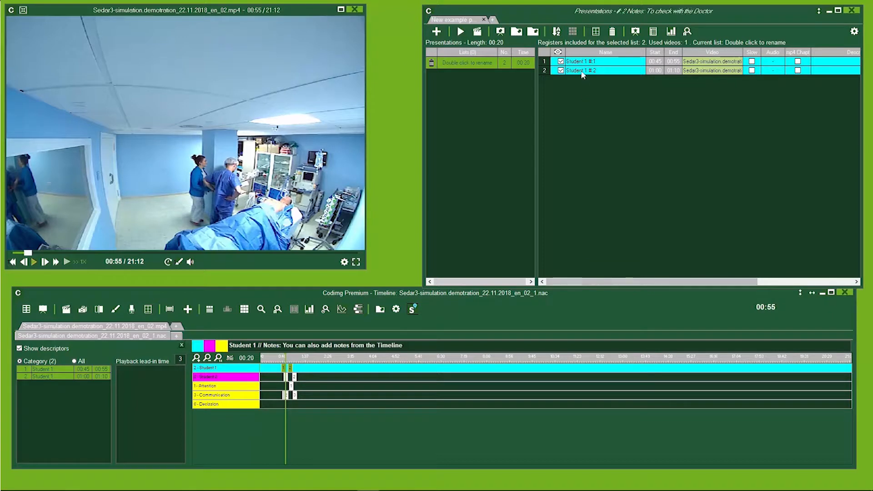
Step: Replace the presentation's Student 1 #:1 note with "Here you can add and edit your notes" and open its audio note option
left_click(582, 63)
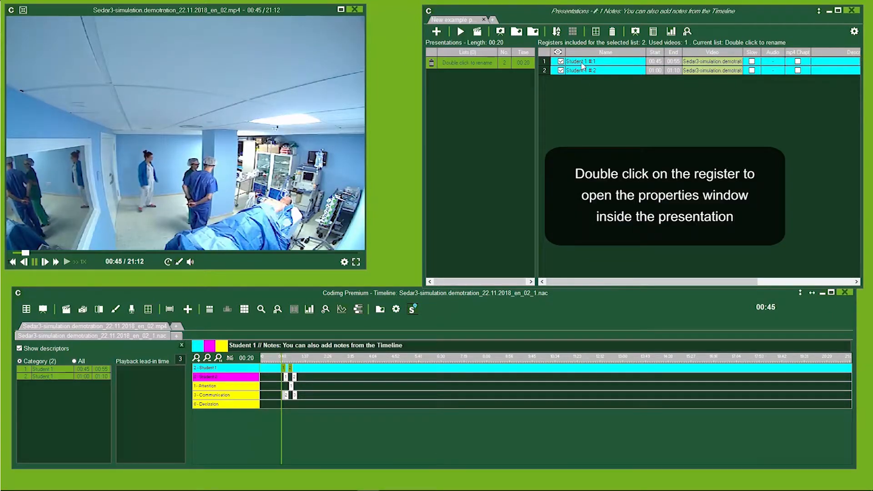
double_click(582, 62)
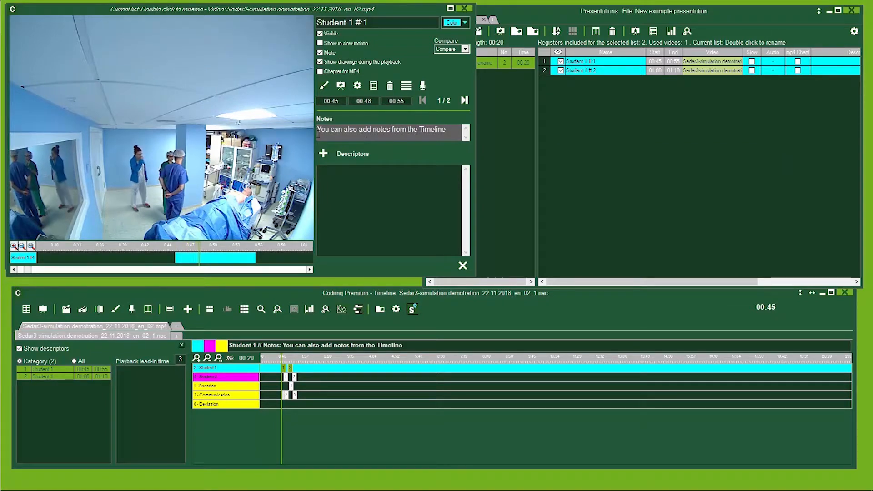
left_click_drag(449, 129, 317, 131)
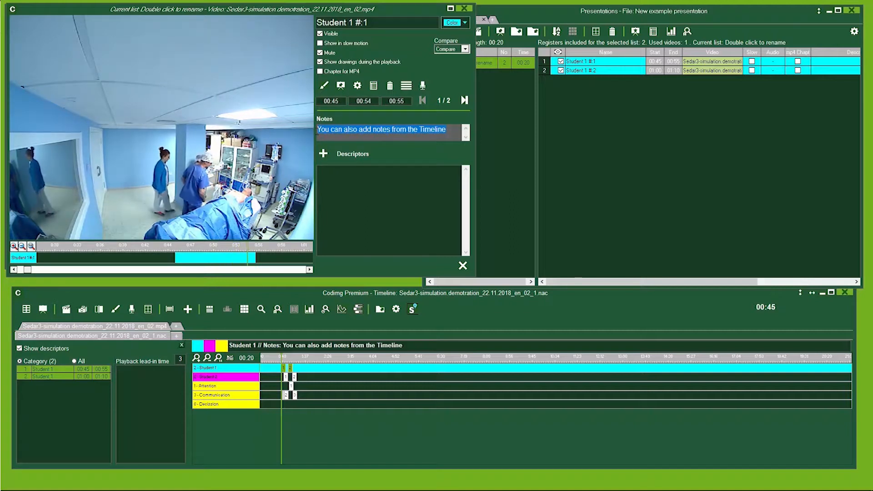
type("Here you can add and edit your notes")
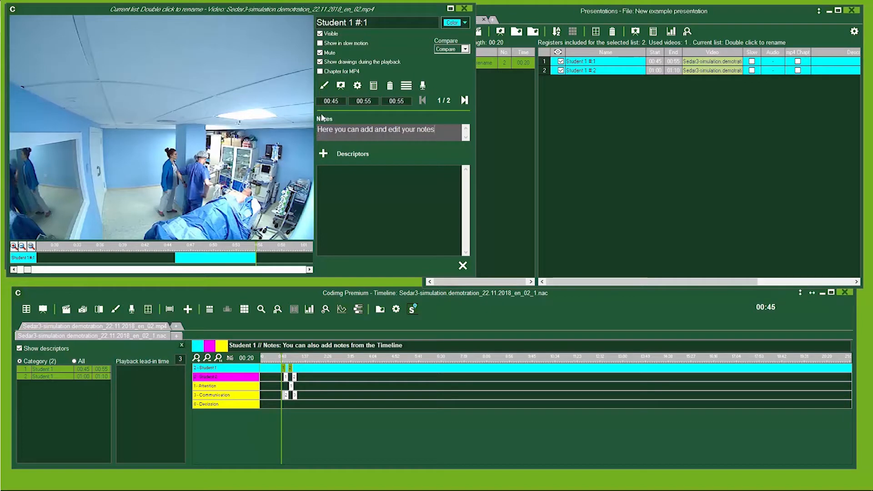
left_click(423, 86)
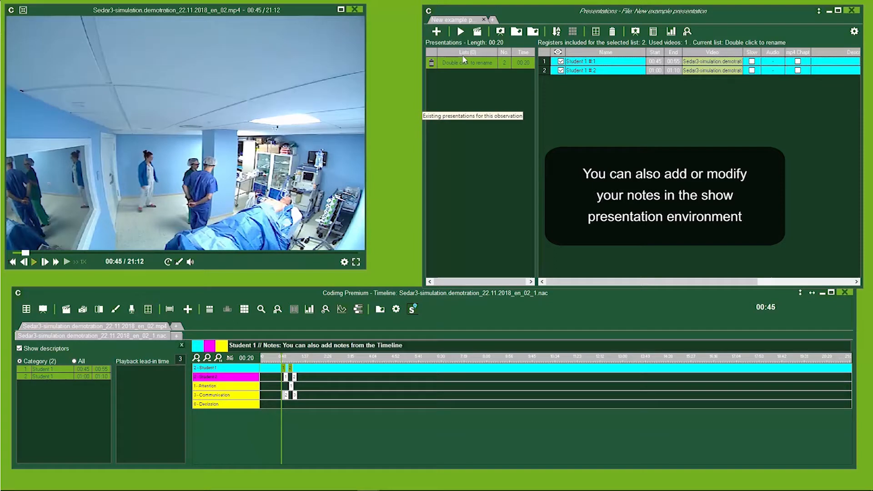
Step: Show the presentation and replace the note of Student 1 #:2 with "Another way to add or edit note"
left_click(461, 32)
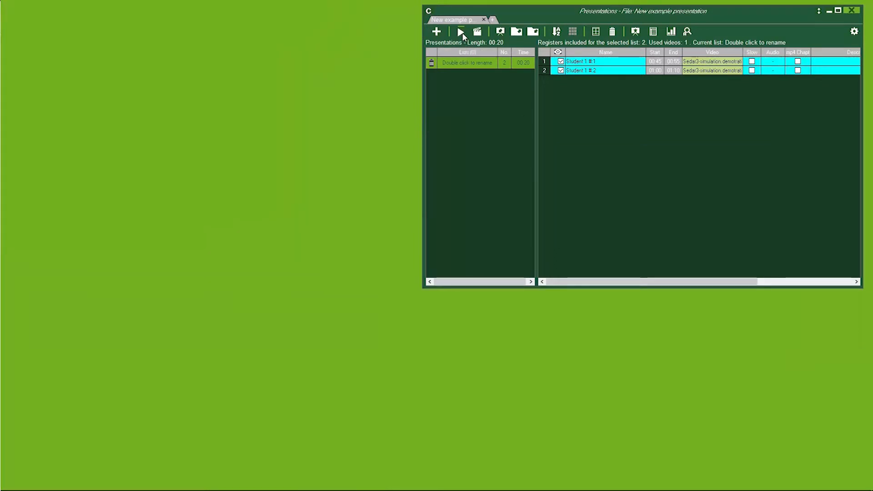
left_click(461, 32)
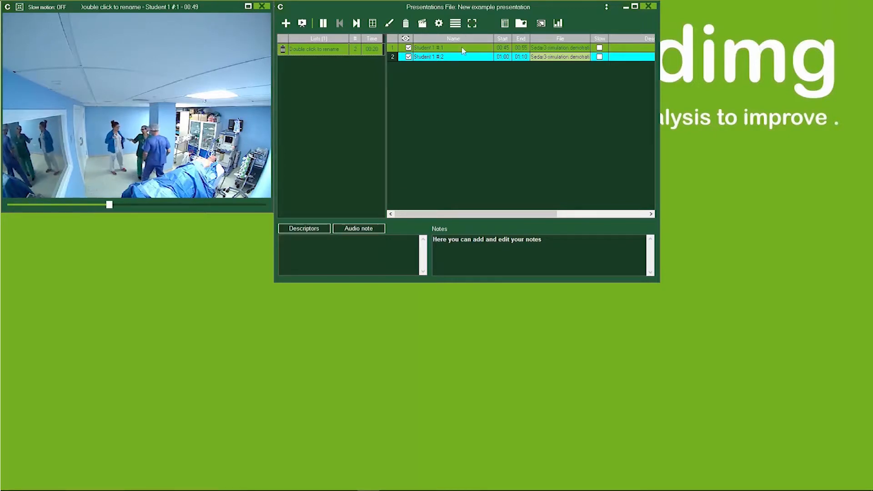
left_click(439, 58)
triple_click(509, 240)
type("Another way to add or edit note")
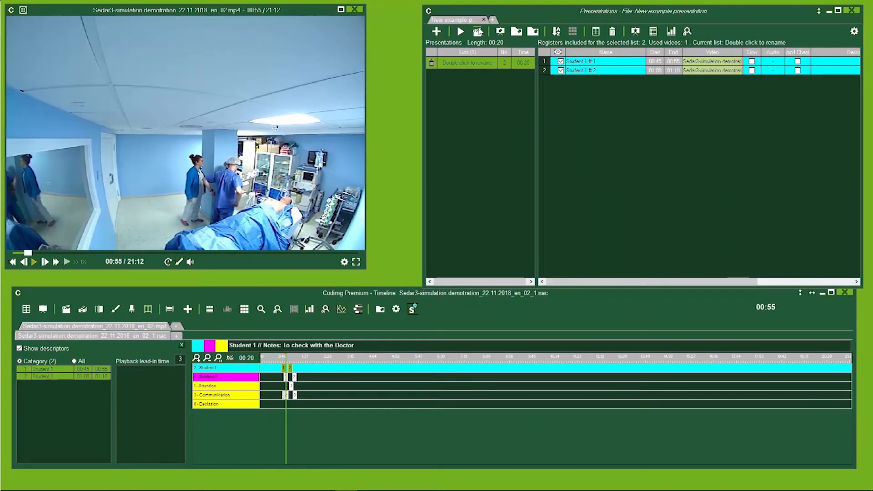
Step: Open the production settings for making independent movies from the presentation
left_click(478, 33)
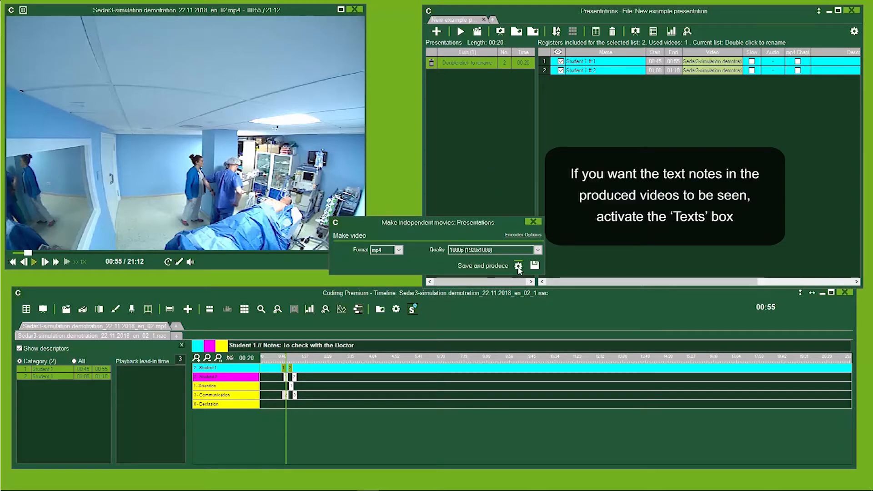
left_click(518, 267)
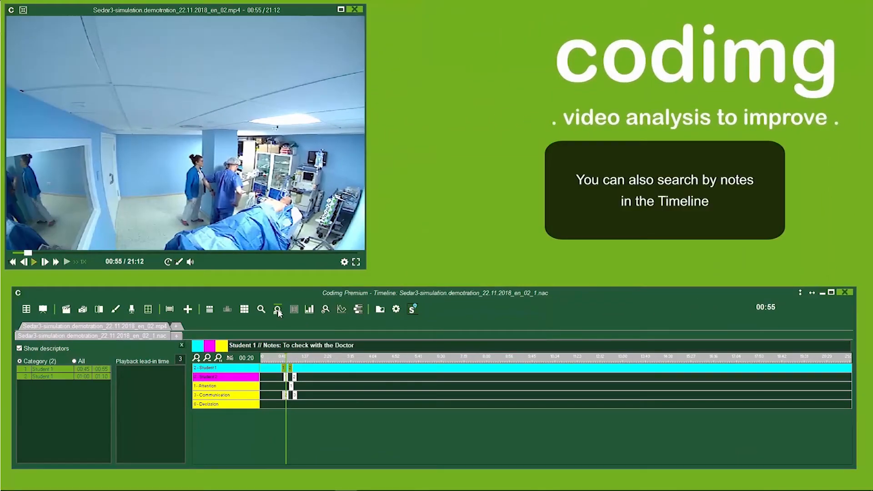
Step: Search the Timeline registers by notes for "notes", with the audio-note-only filter turned off
left_click(277, 310)
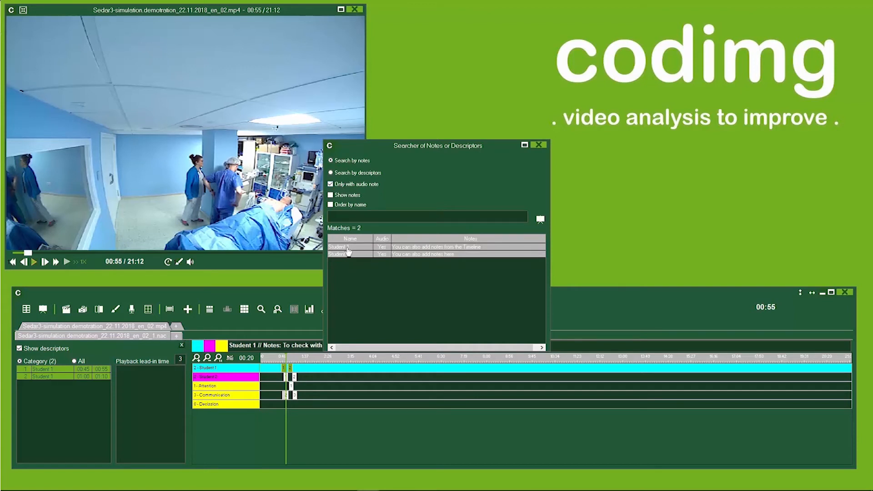
left_click(331, 184)
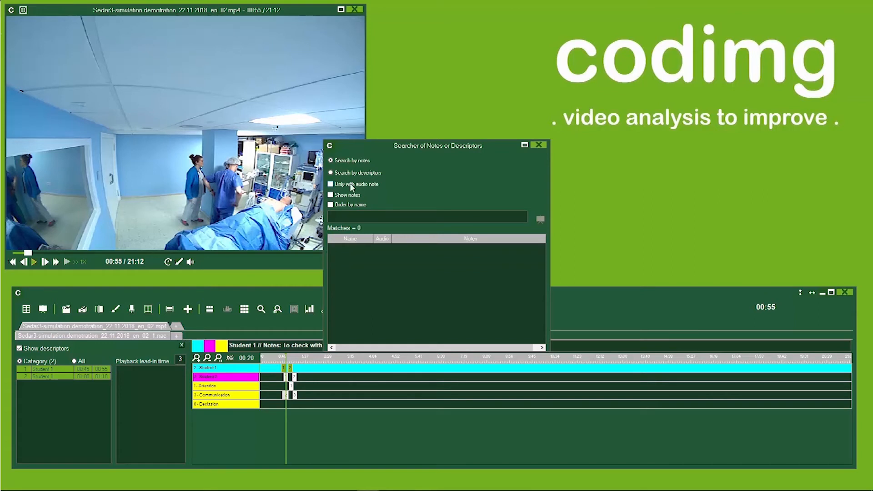
type("notes")
key("Return")
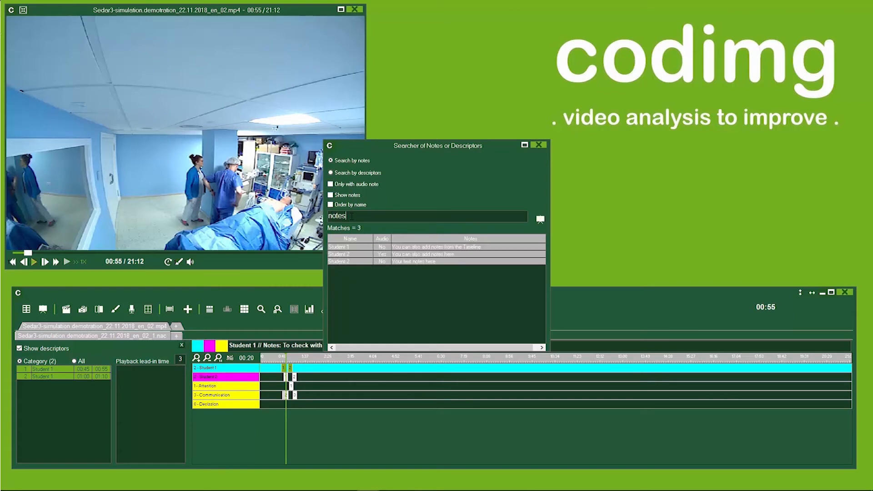